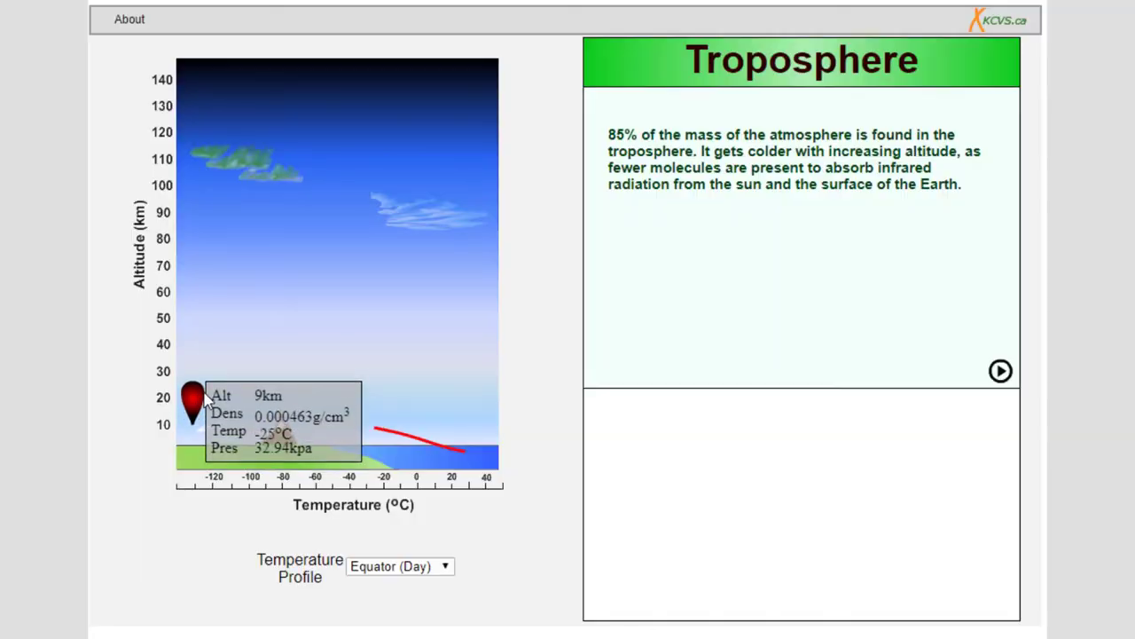
- Raise the balloon into the atmosphere, pick a second slope point, and choose a spectrum display
{"action": "left_click_drag", "start_coordinate": [238, 398], "coordinate": [238, 317]}
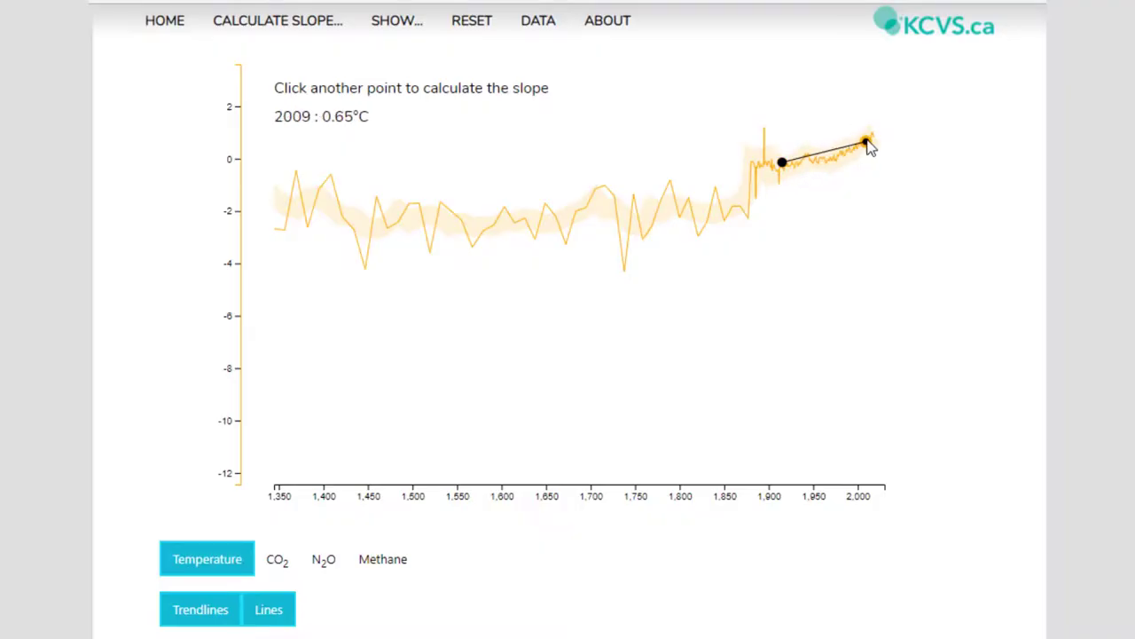
{"action": "left_click", "coordinate": [876, 144]}
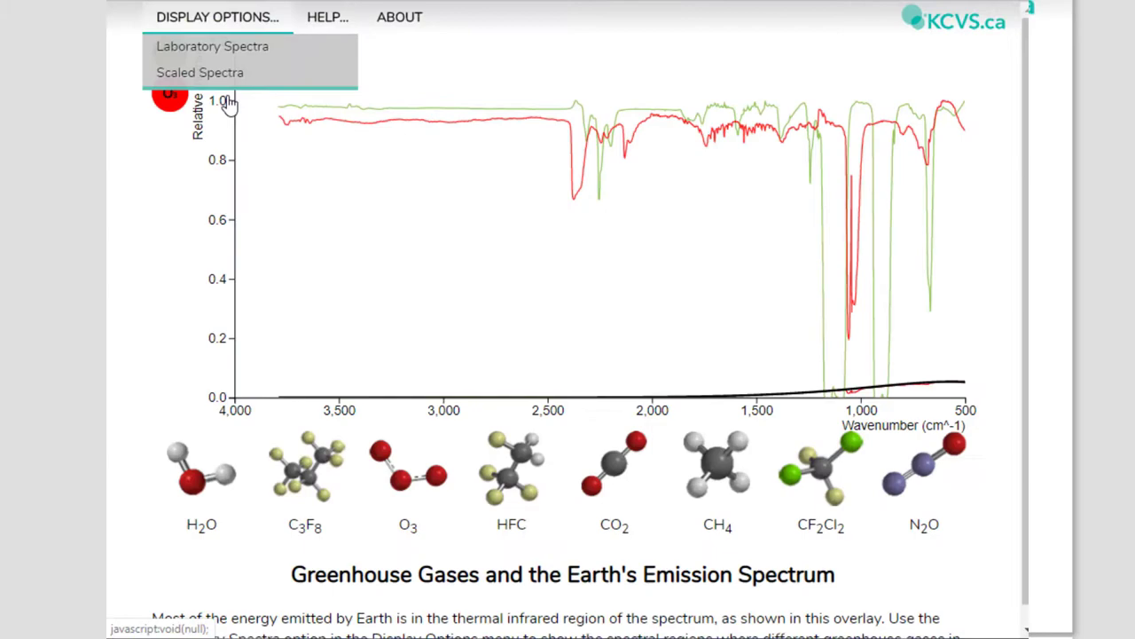
{"action": "left_click", "coordinate": [213, 71]}
{"action": "left_click", "coordinate": [226, 25]}
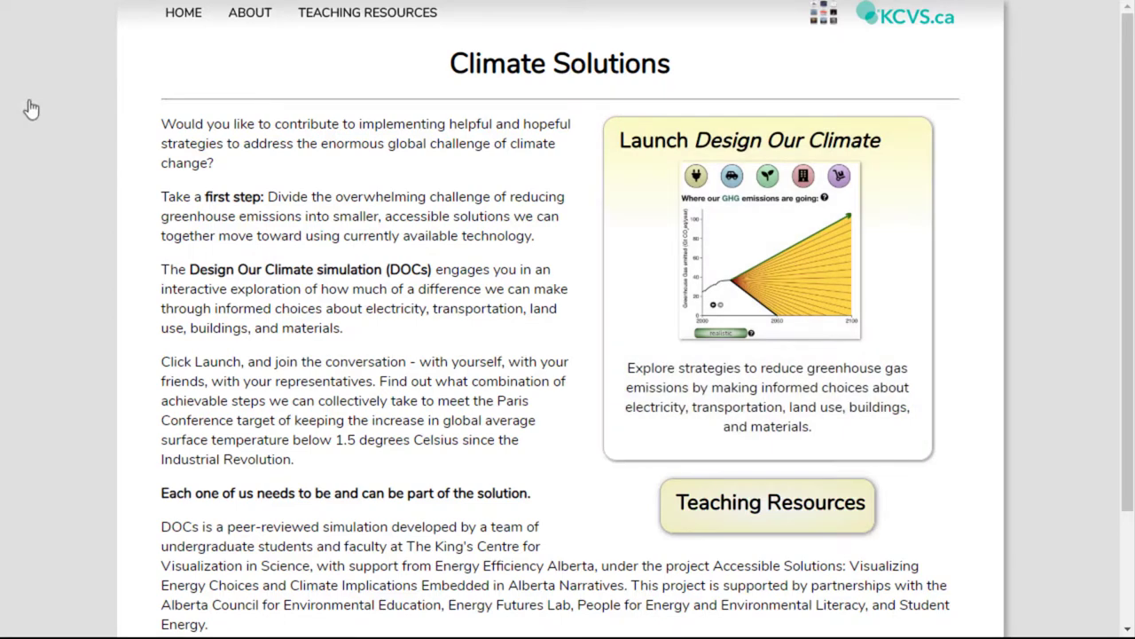
- Launch Design Our Climate and set electricity production to 1.3 times today
{"action": "left_click", "coordinate": [808, 310]}
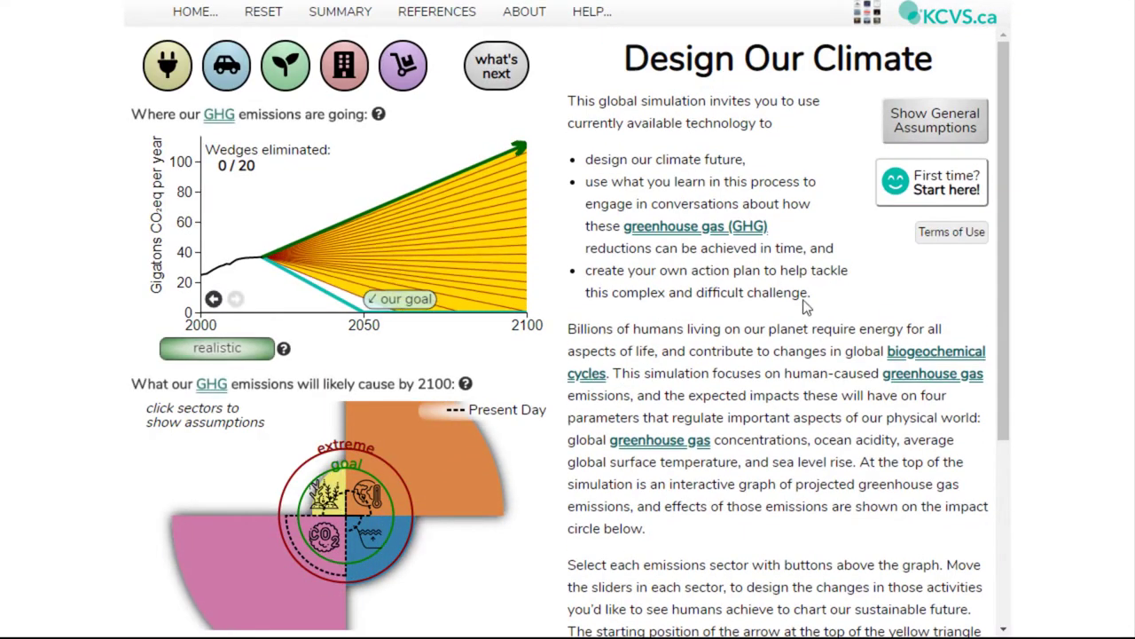
{"action": "left_click", "coordinate": [164, 78]}
{"action": "left_click_drag", "start_coordinate": [846, 137], "coordinate": [785, 136]}
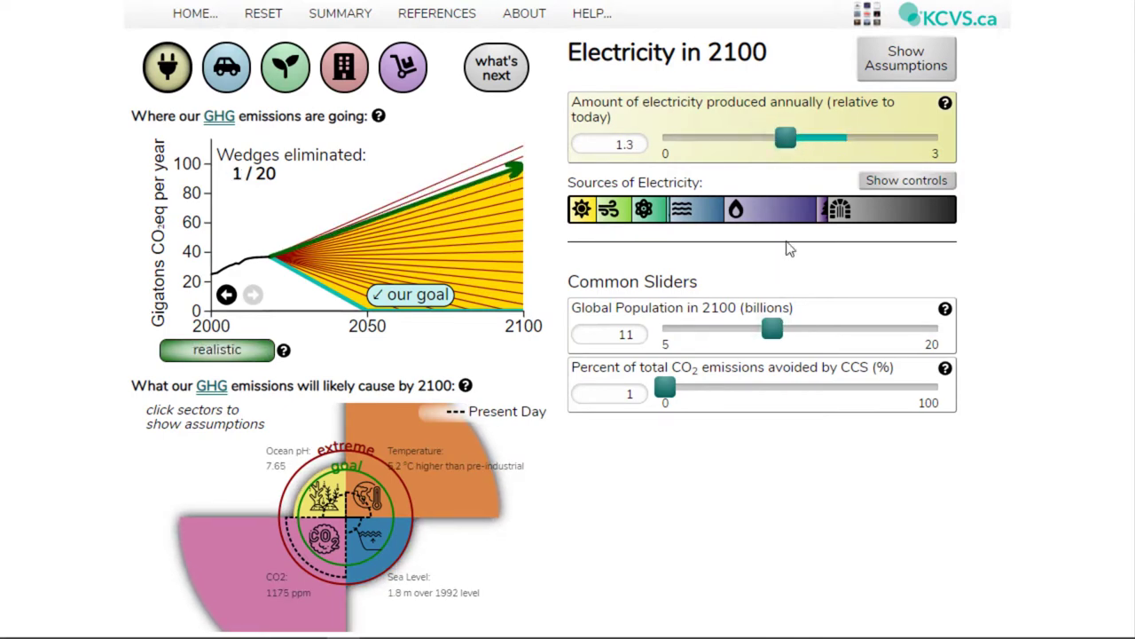
- Raise the Solar electricity share, adjust population, and increase emissions avoided by CCS
{"action": "left_click", "coordinate": [907, 180]}
{"action": "left_click_drag", "start_coordinate": [684, 263], "coordinate": [736, 264]}
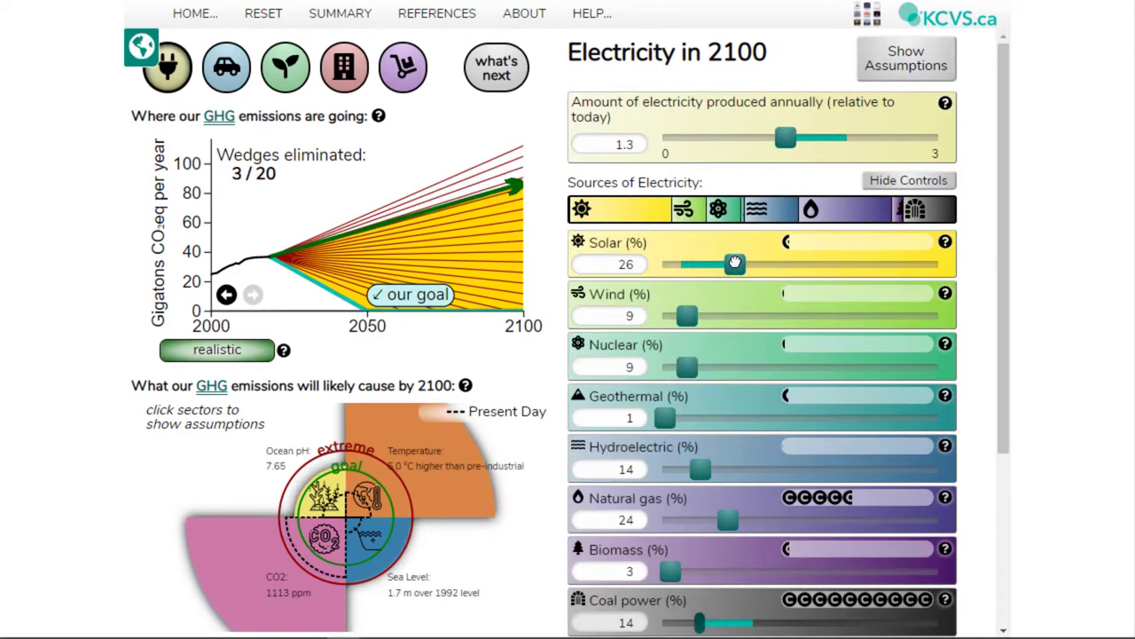
{"action": "scroll", "coordinate": [754, 399], "scroll_direction": "down", "scroll_amount": 3}
{"action": "left_click_drag", "start_coordinate": [772, 556], "coordinate": [751, 556]}
{"action": "left_click_drag", "start_coordinate": [664, 613], "coordinate": [698, 613]}
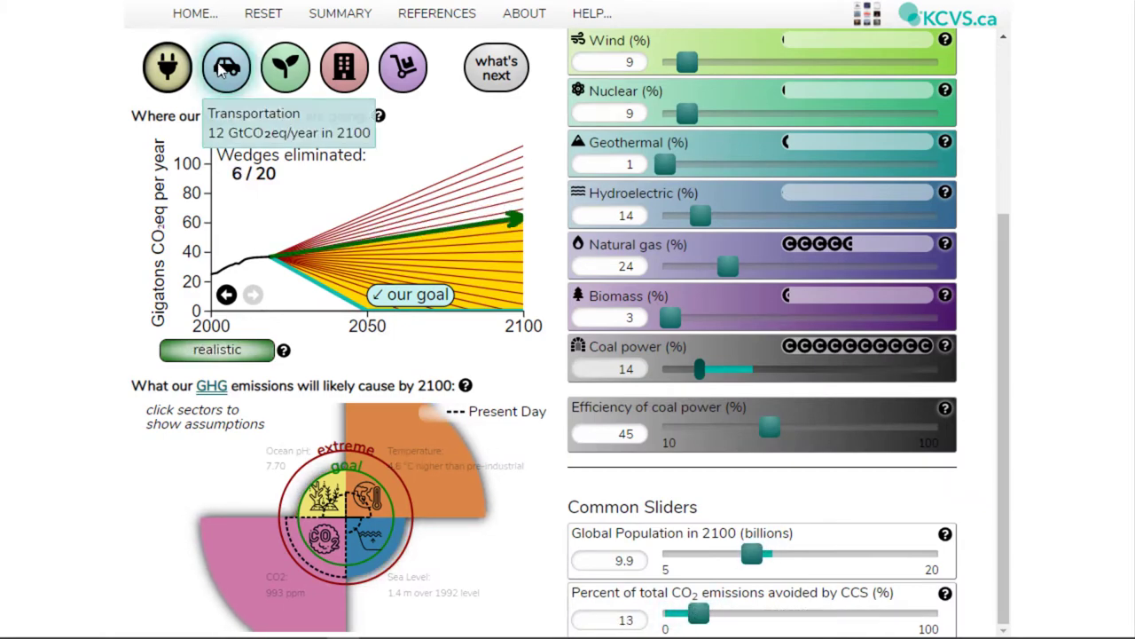
- Reduce the Transportation distance travelled per person
{"action": "left_click", "coordinate": [226, 67]}
{"action": "left_click_drag", "start_coordinate": [844, 206], "coordinate": [832, 206]}
{"action": "left_click_drag", "start_coordinate": [832, 206], "coordinate": [765, 205]}
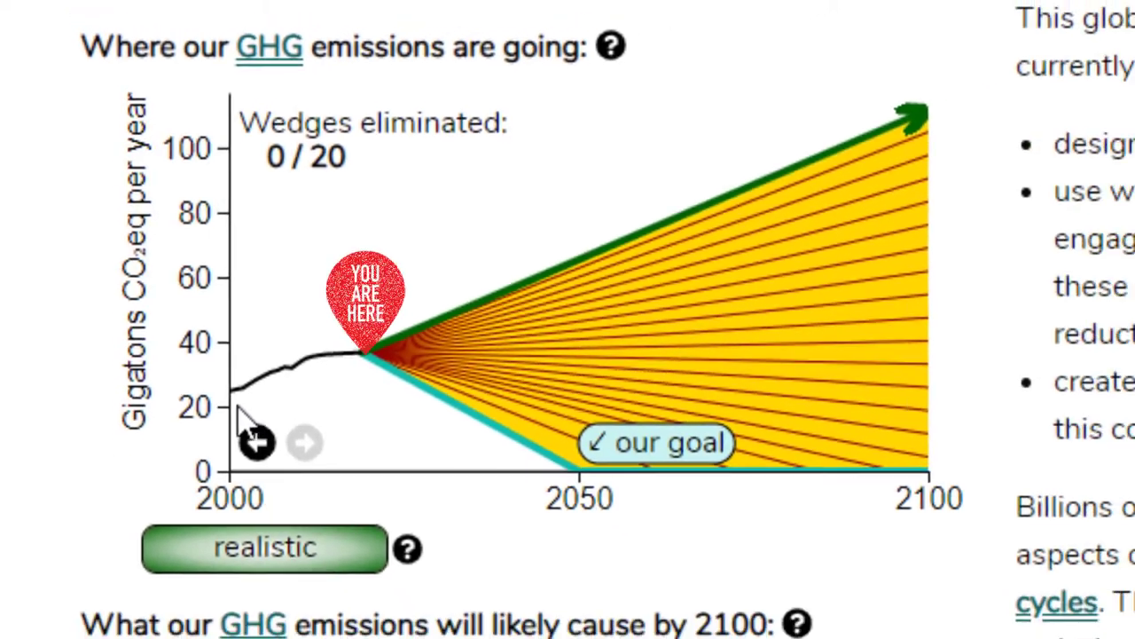
{"action": "left_click", "coordinate": [269, 480]}
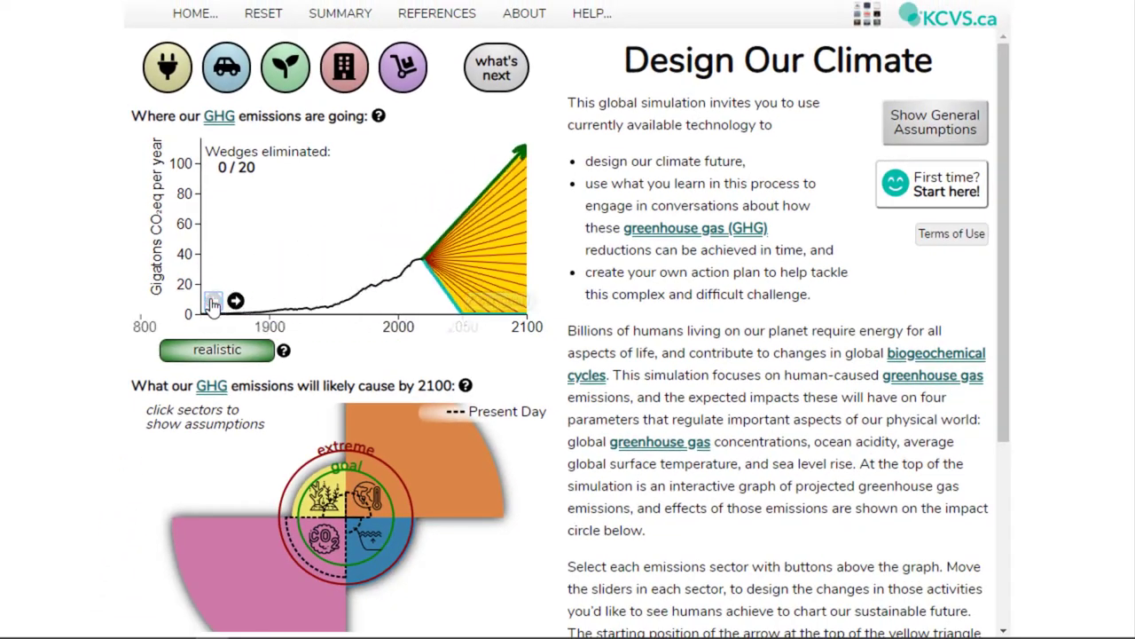
{"action": "left_click", "coordinate": [236, 303]}
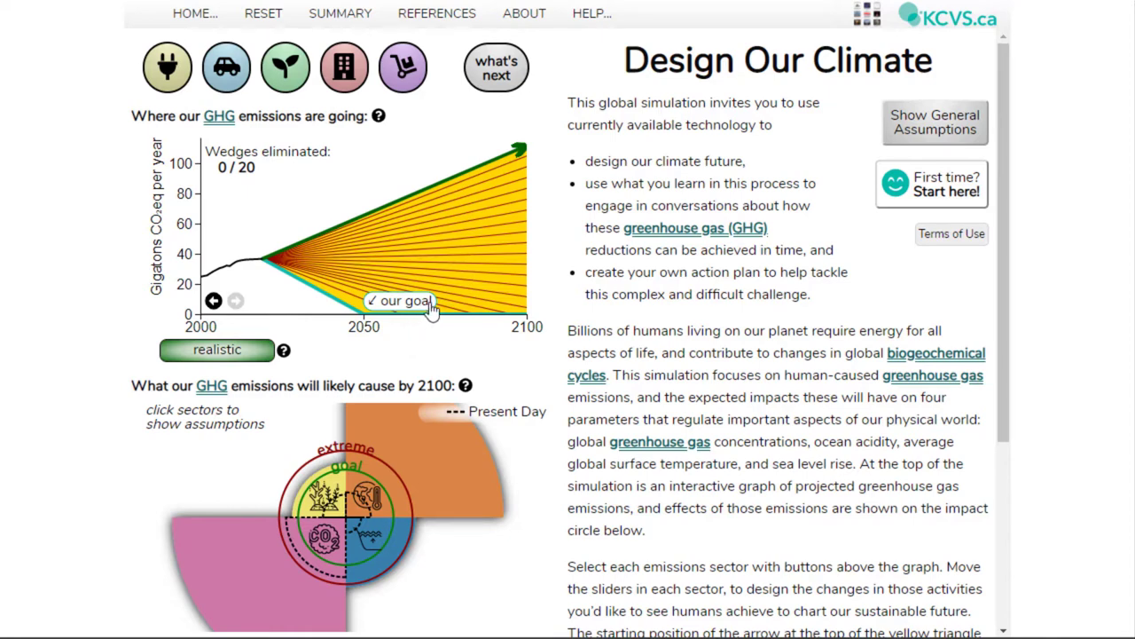
{"action": "left_click", "coordinate": [401, 301]}
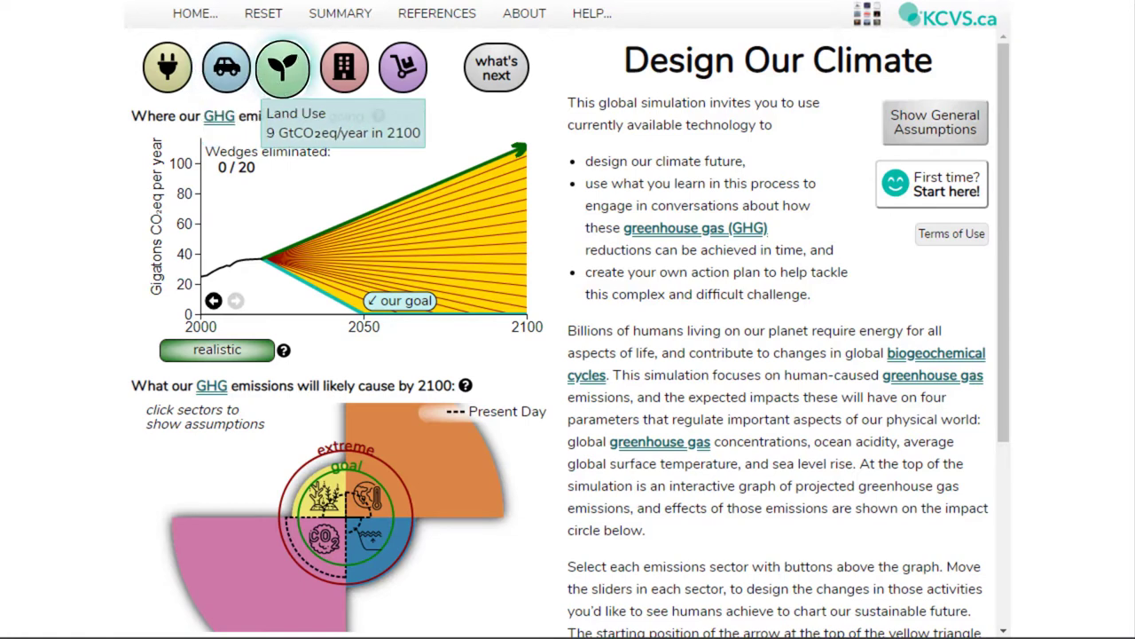
- Raise the Materials sector's CCS share of avoided emissions to 10%
{"action": "left_click", "coordinate": [401, 69]}
{"action": "scroll", "coordinate": [644, 428], "scroll_direction": "down", "scroll_amount": 3}
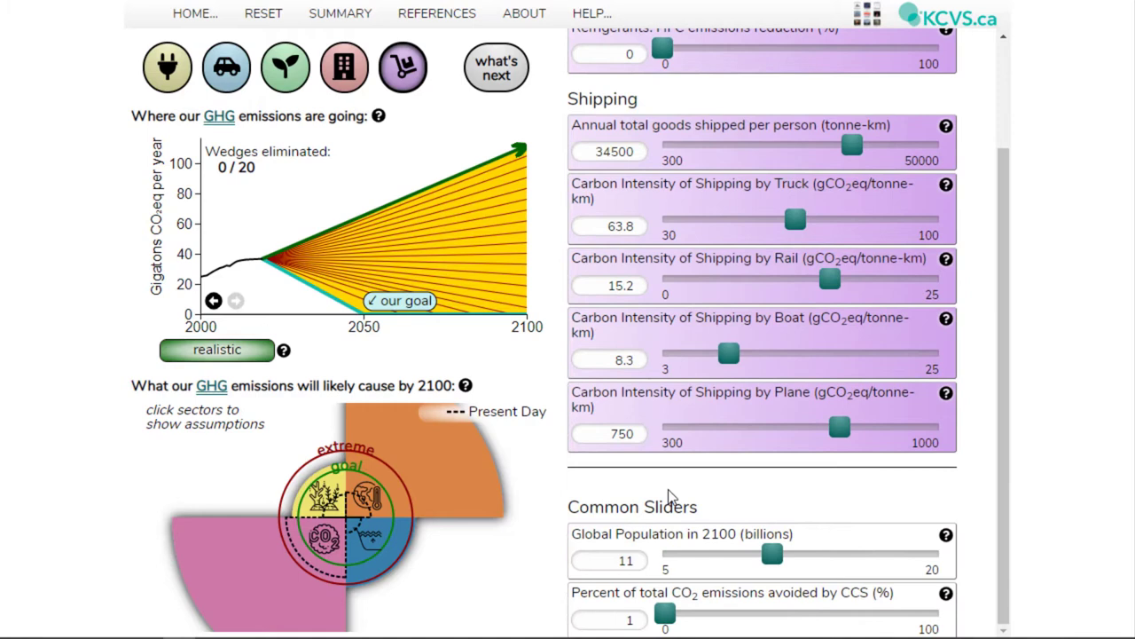
{"action": "mouse_move", "coordinate": [671, 612]}
{"action": "left_mouse_down"}
{"action": "mouse_move", "coordinate": [708, 612]}
{"action": "mouse_move", "coordinate": [691, 612]}
{"action": "left_mouse_up"}
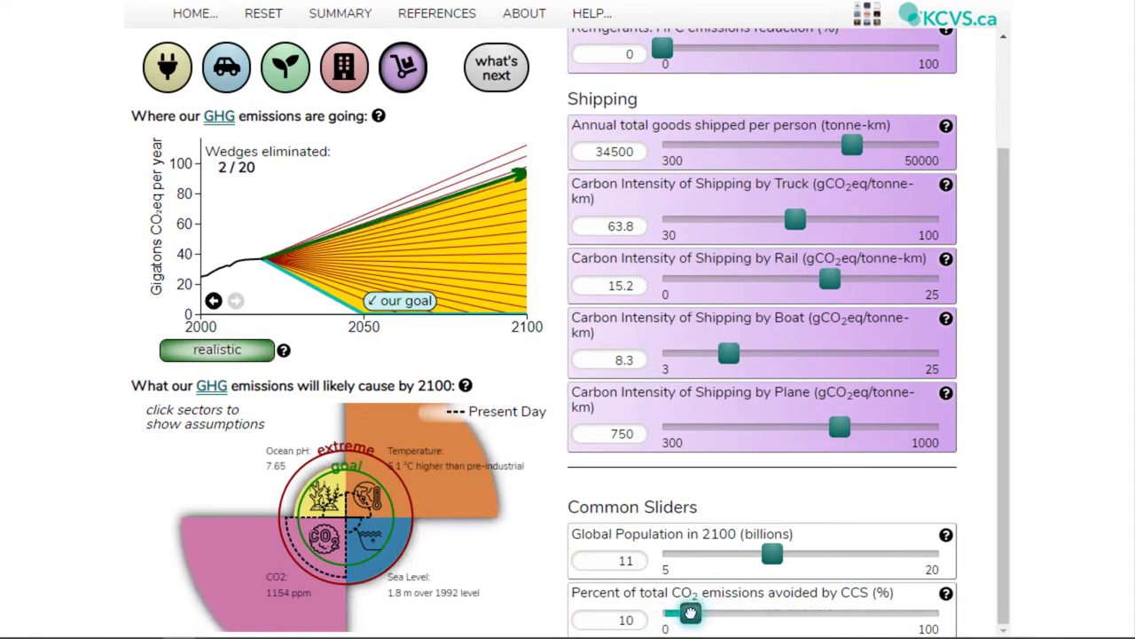
- In Electricity, cut natural gas and hydroelectric to 0% and raise the Solar share
{"action": "left_click", "coordinate": [166, 69]}
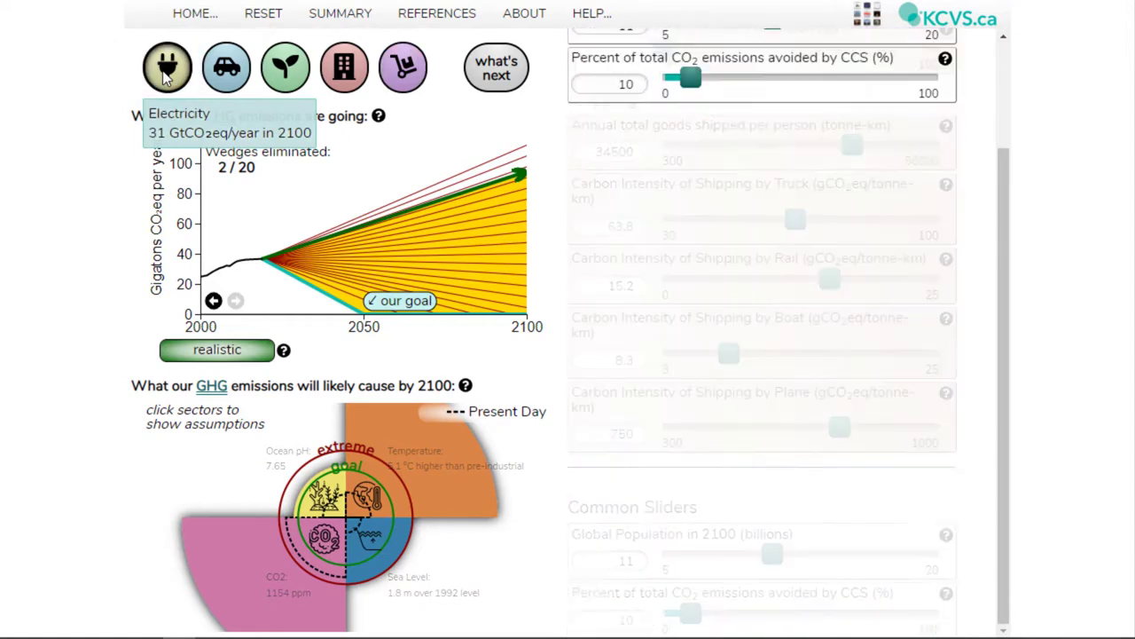
{"action": "left_click", "coordinate": [690, 222]}
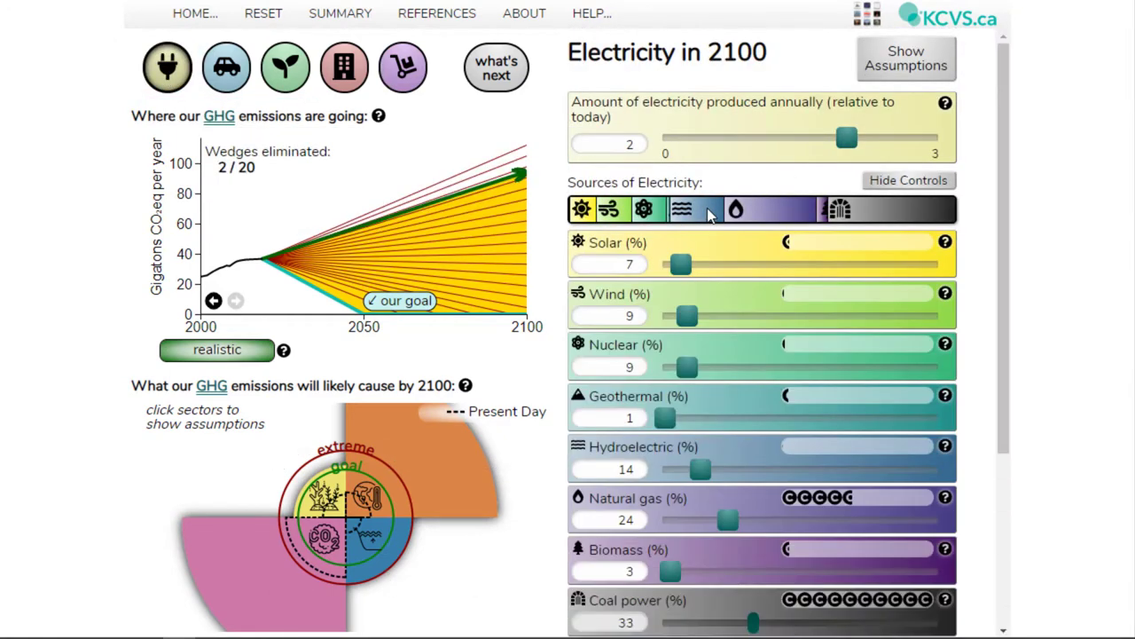
{"action": "left_click_drag", "start_coordinate": [725, 514], "coordinate": [652, 529]}
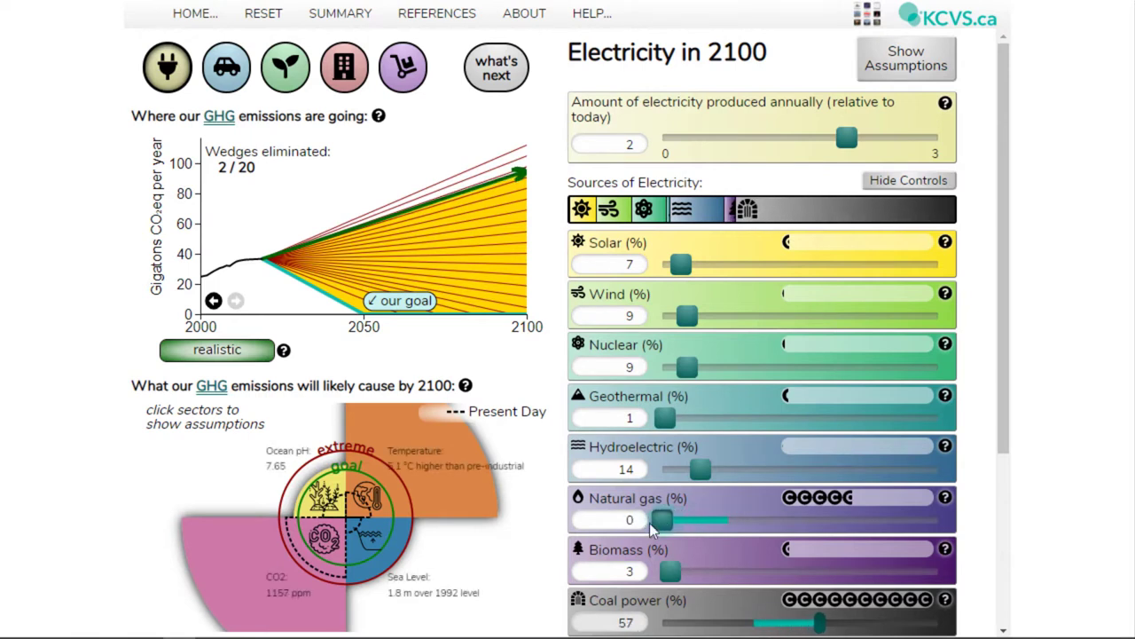
{"action": "left_click_drag", "start_coordinate": [705, 469], "coordinate": [660, 470]}
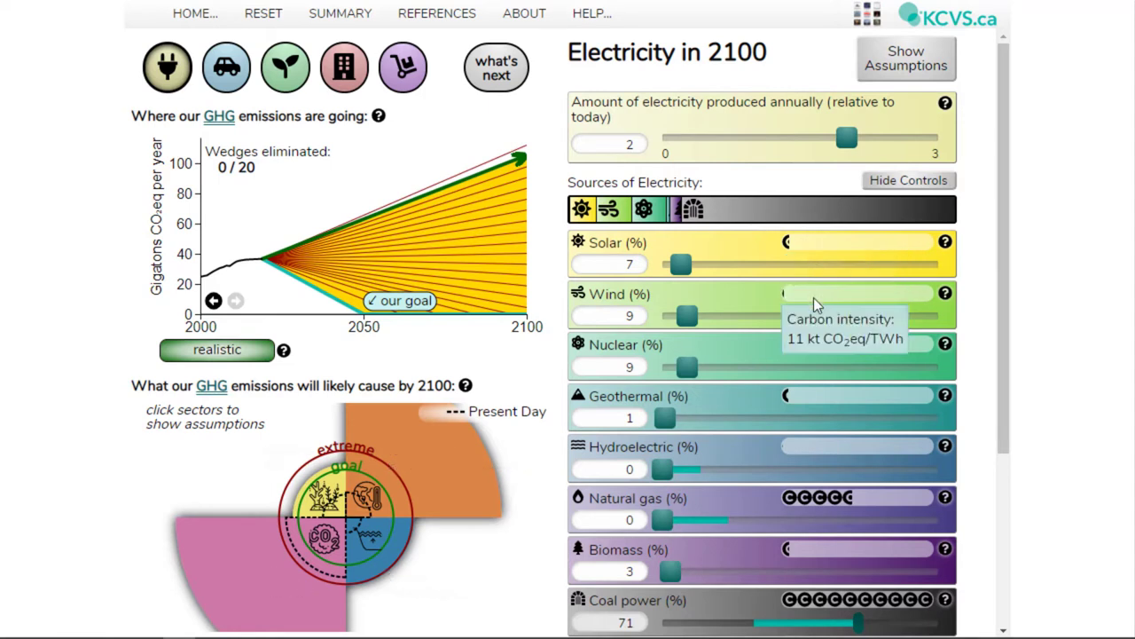
{"action": "mouse_move", "coordinate": [807, 345]}
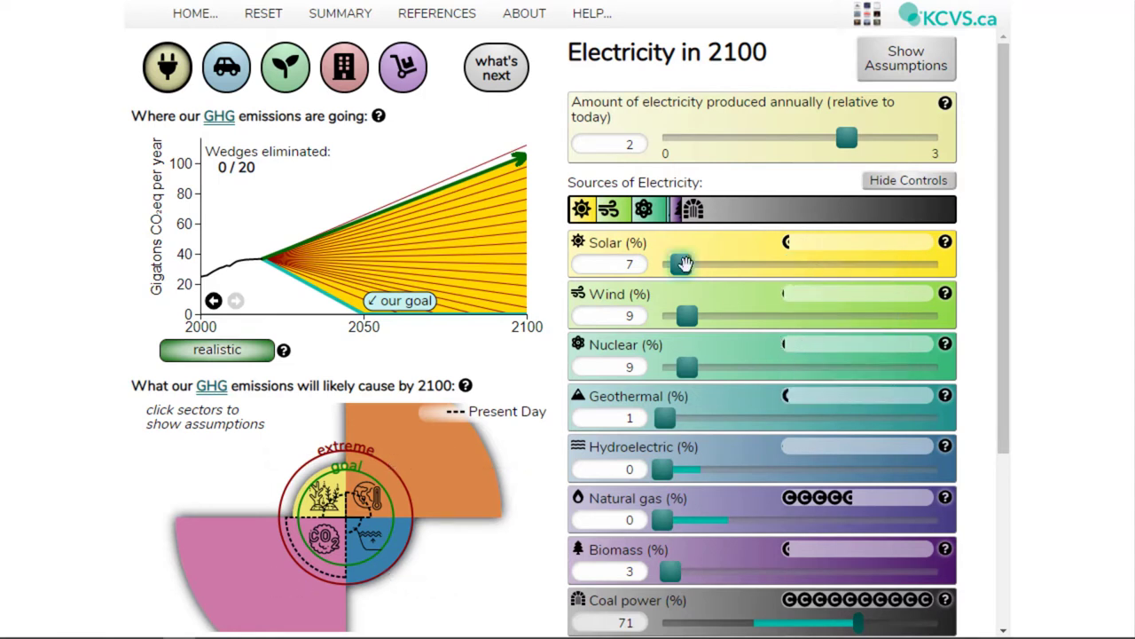
{"action": "left_click_drag", "start_coordinate": [683, 263], "coordinate": [839, 266]}
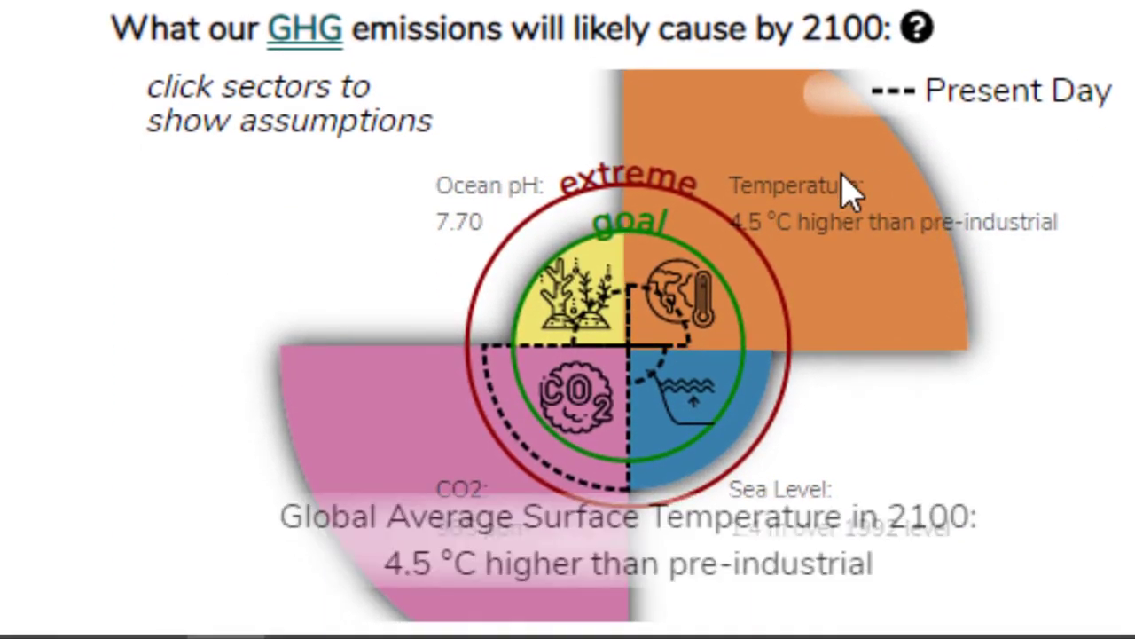
- Review and close the ocean acidification and solar power assumptions
{"action": "mouse_move", "coordinate": [682, 408]}
{"action": "mouse_move", "coordinate": [562, 448]}
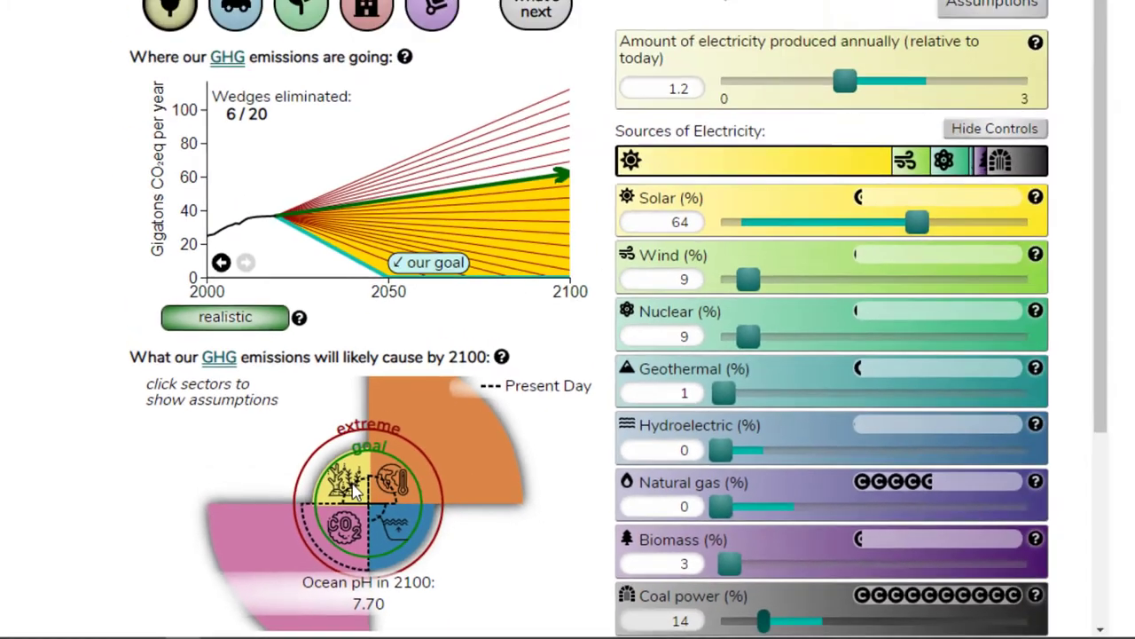
{"action": "left_click", "coordinate": [585, 320]}
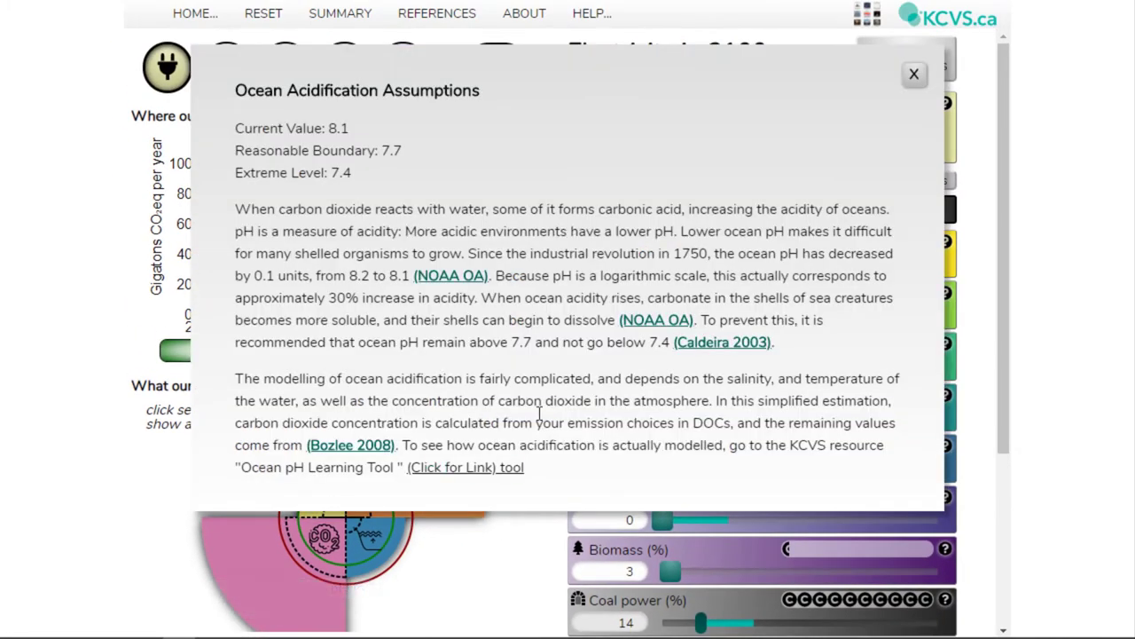
{"action": "left_click", "coordinate": [915, 76]}
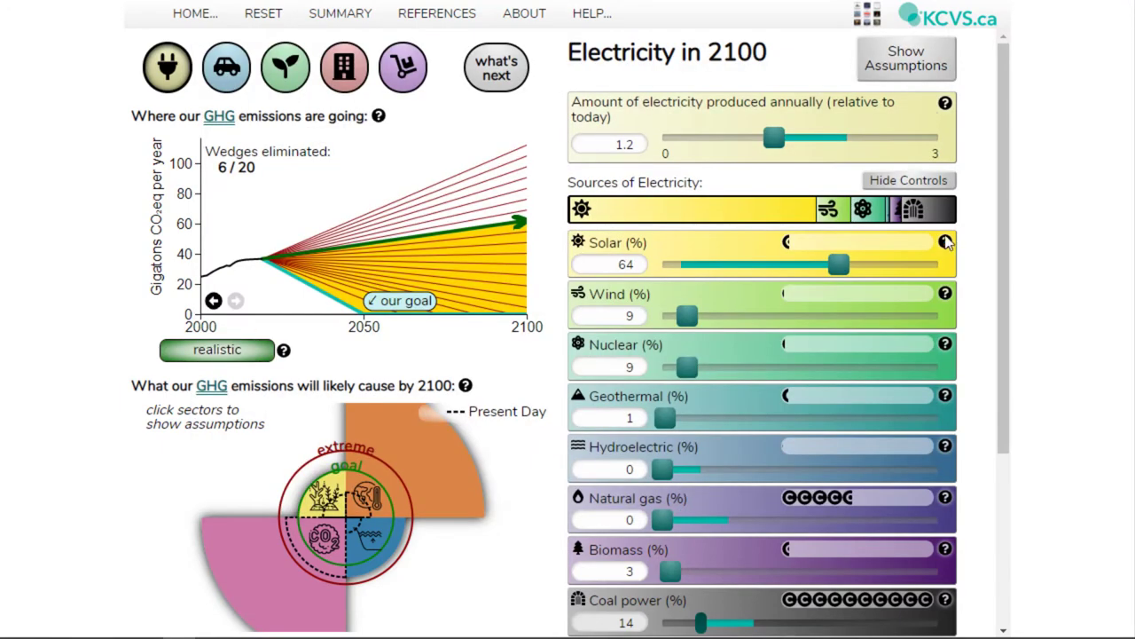
{"action": "left_click", "coordinate": [947, 243]}
{"action": "scroll", "coordinate": [865, 335], "scroll_direction": "down", "scroll_amount": 5}
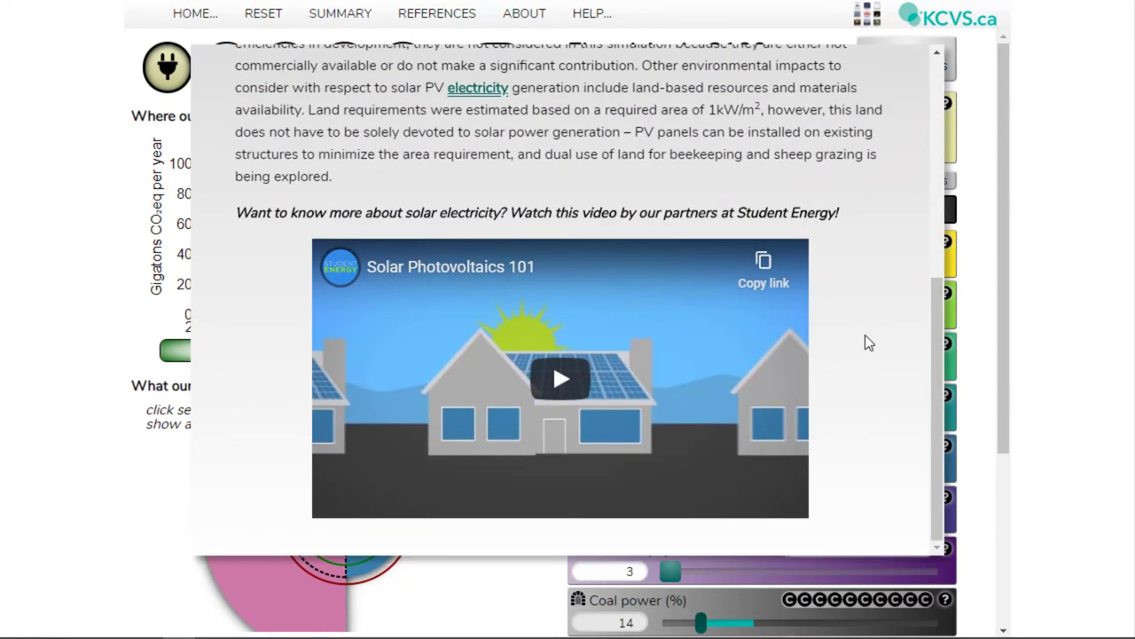
{"action": "left_click", "coordinate": [898, 74]}
- Read the current design's summary, then go to the What's Next reflection page
{"action": "mouse_move", "coordinate": [353, 55]}
{"action": "left_click", "coordinate": [324, 15]}
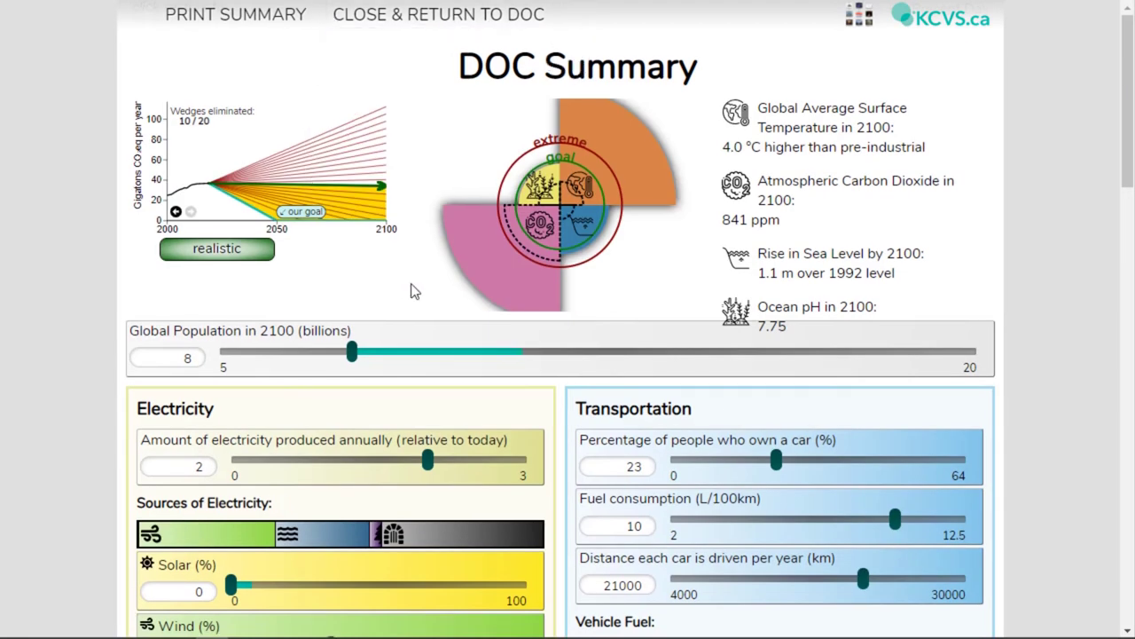
{"action": "scroll", "coordinate": [412, 290], "scroll_direction": "down", "scroll_amount": 3}
{"action": "scroll", "coordinate": [411, 291], "scroll_direction": "down", "scroll_amount": 2}
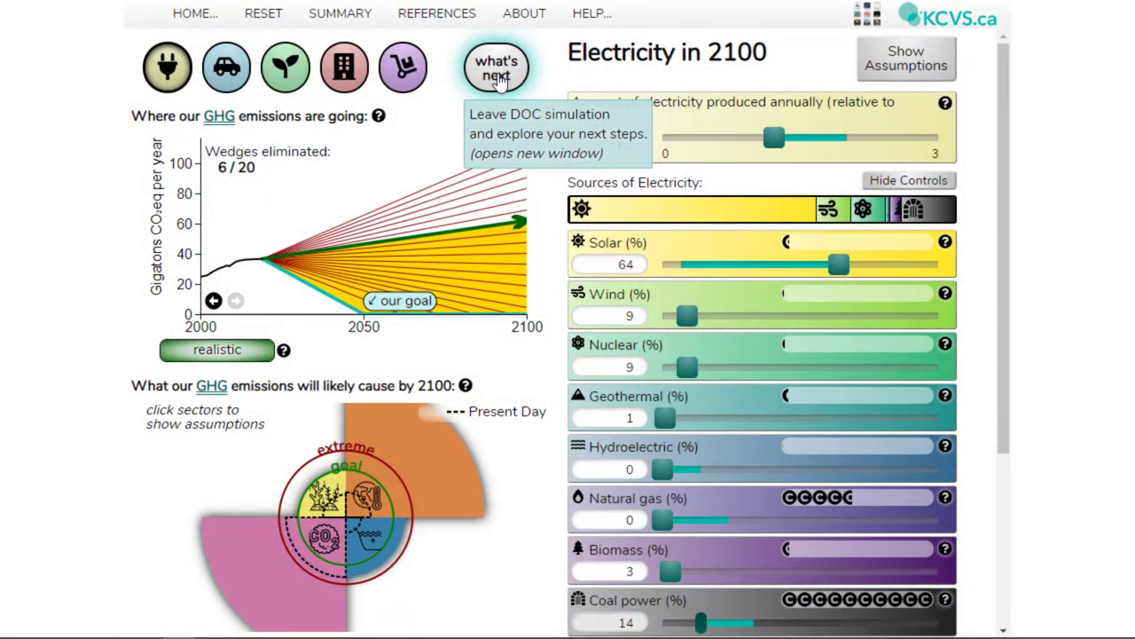
{"action": "left_click", "coordinate": [499, 78]}
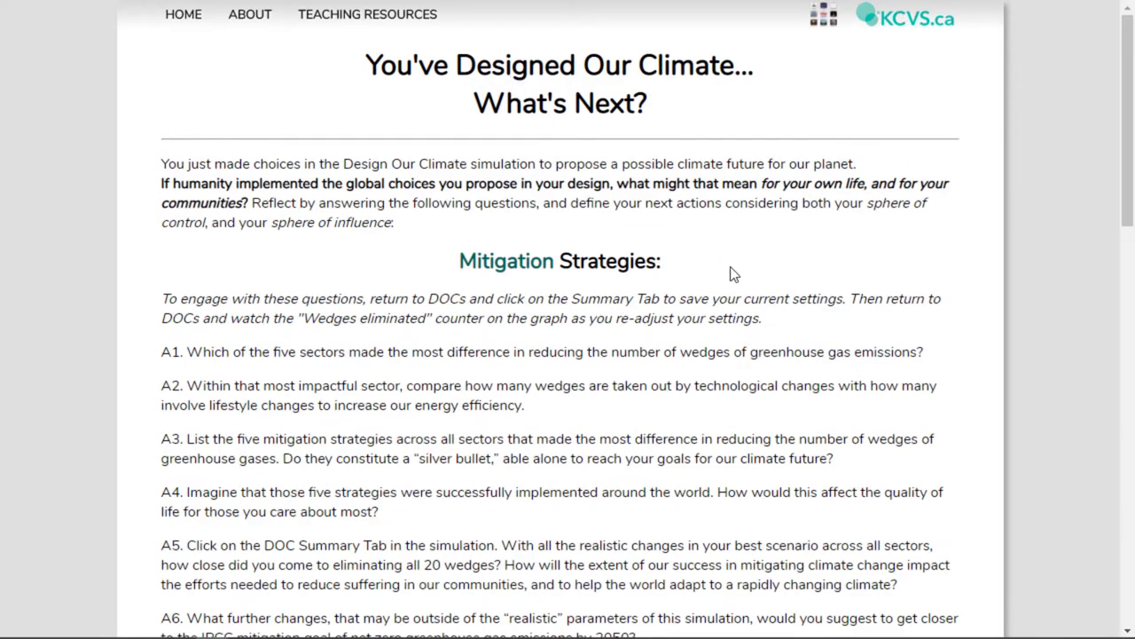
- Scroll through sections A–D to the Further Resources and Alberta context link lists
{"action": "scroll", "coordinate": [733, 273], "scroll_direction": "down", "scroll_amount": 2}
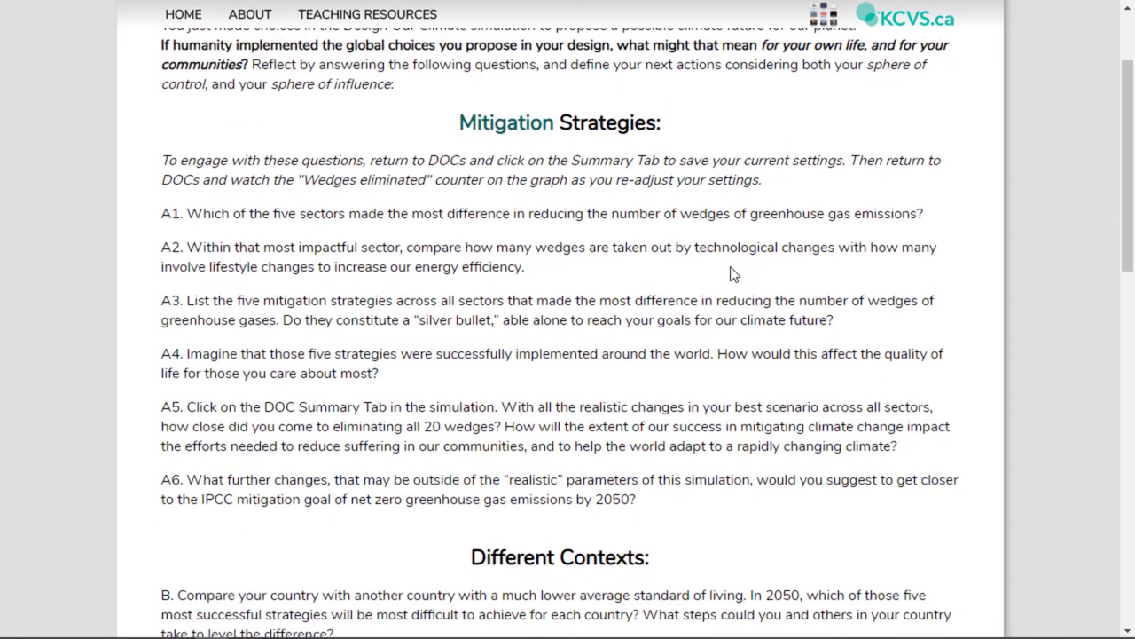
{"action": "scroll", "coordinate": [733, 273], "scroll_direction": "down", "scroll_amount": 1}
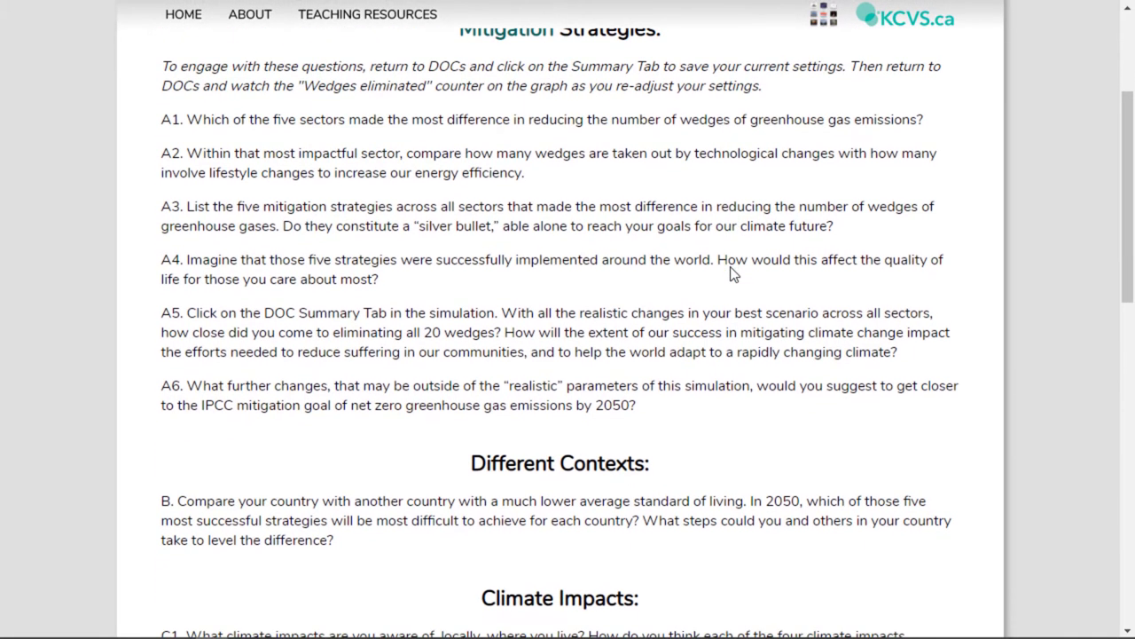
{"action": "scroll", "coordinate": [733, 273], "scroll_direction": "down", "scroll_amount": 3}
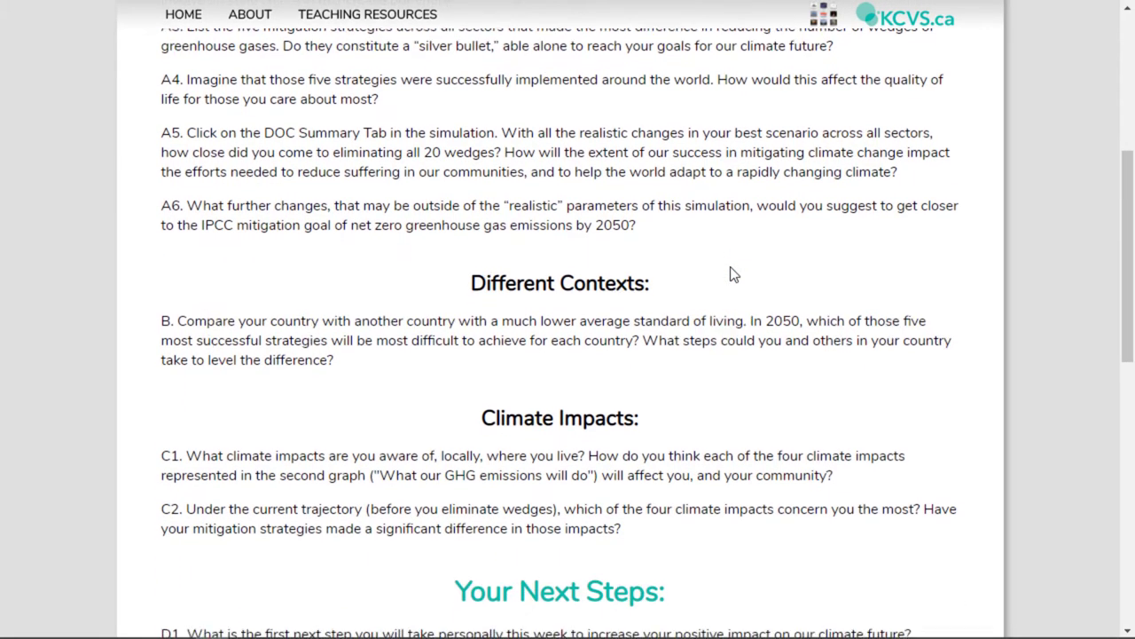
{"action": "scroll", "coordinate": [733, 273], "scroll_direction": "down", "scroll_amount": 4}
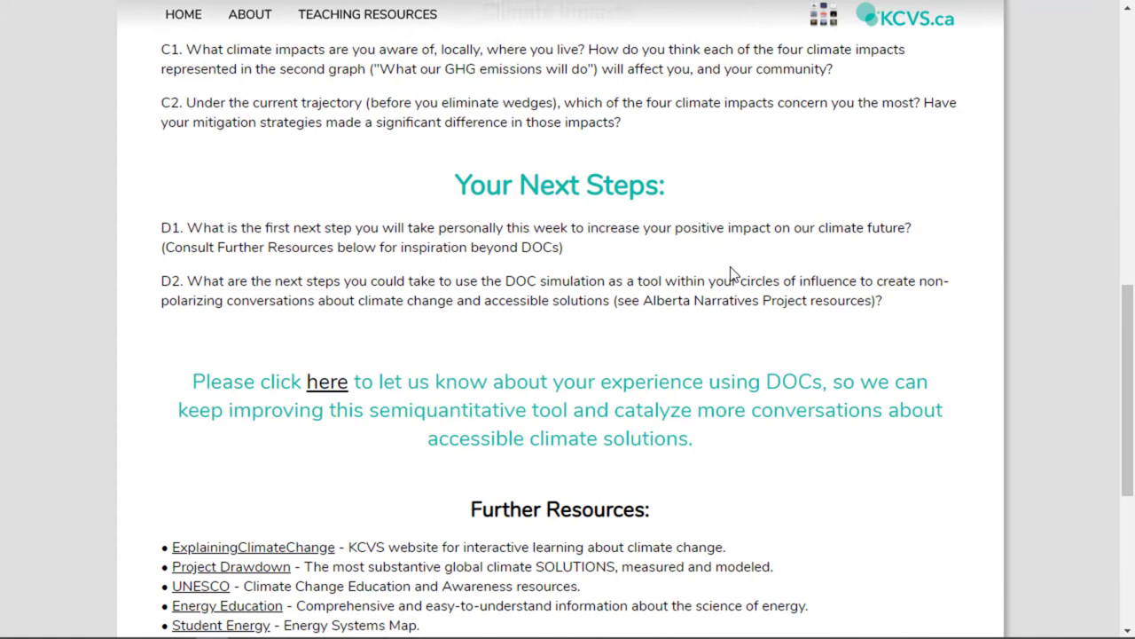
{"action": "scroll", "coordinate": [733, 274], "scroll_direction": "down", "scroll_amount": 3}
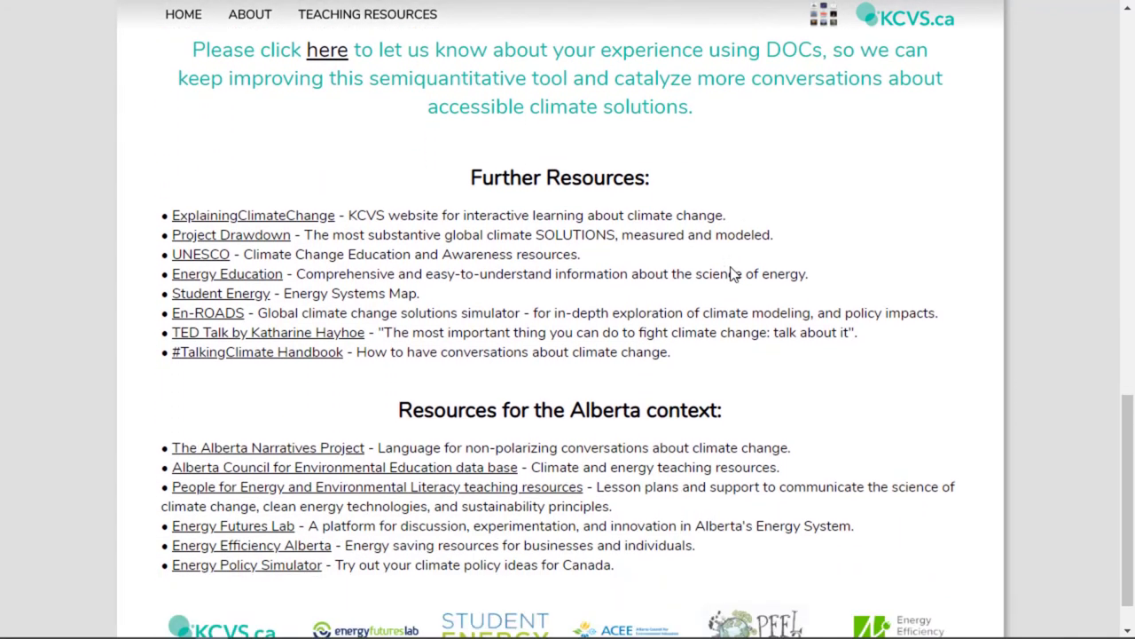
{"action": "scroll", "coordinate": [733, 273], "scroll_direction": "down", "scroll_amount": 1}
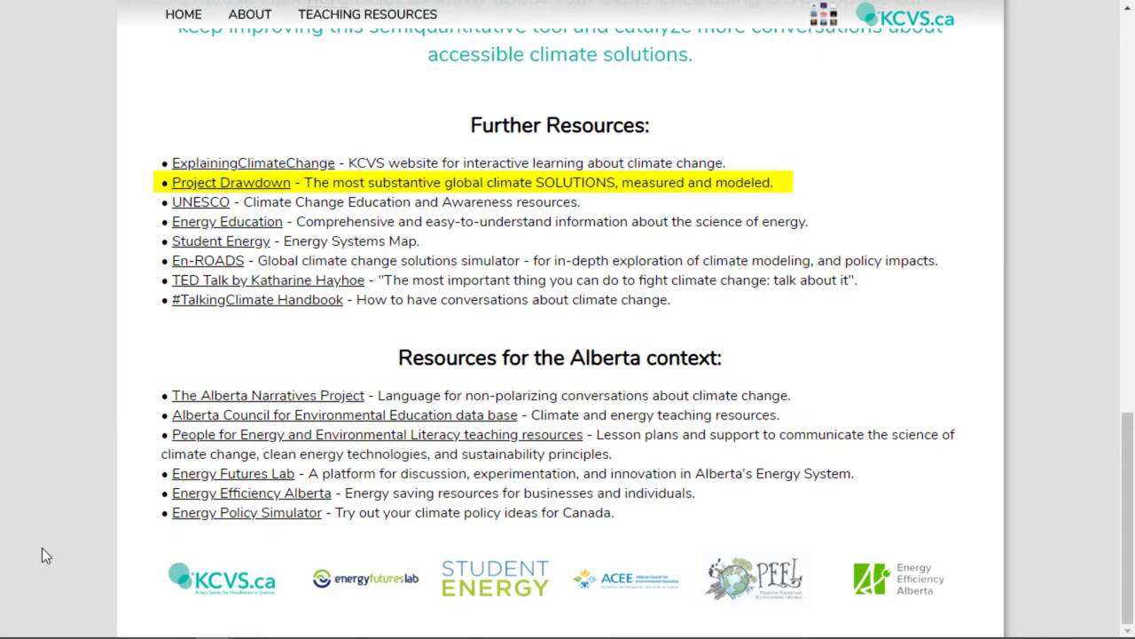
- Scroll the Project Drawdown home page past the sector tiles to Browse All Solutions
{"action": "scroll", "coordinate": [443, 338], "scroll_direction": "down", "scroll_amount": 4}
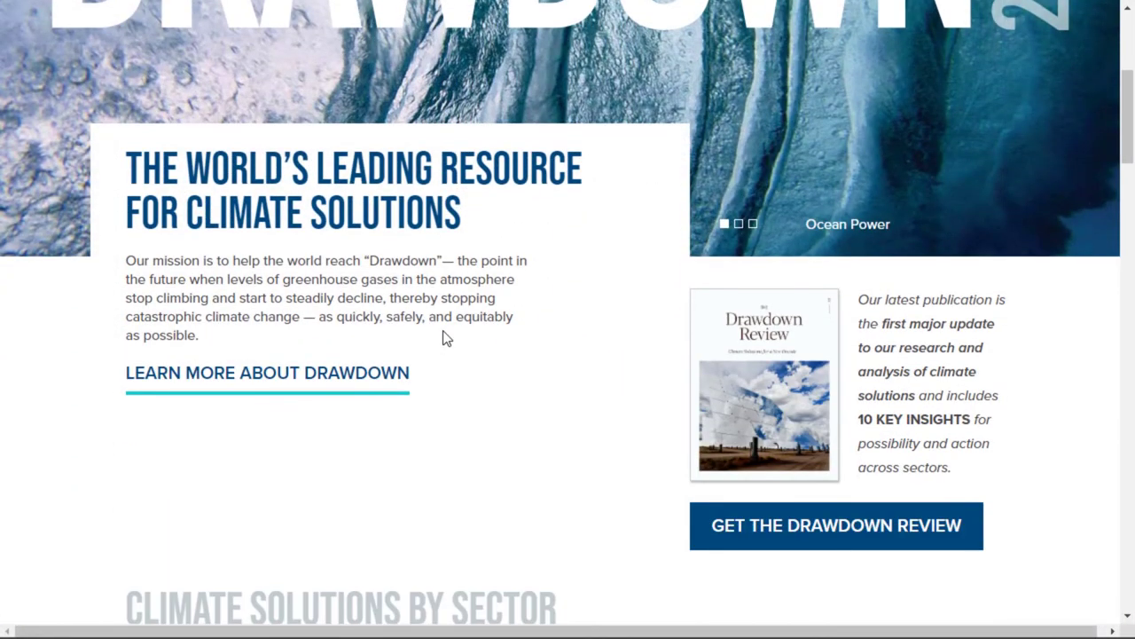
{"action": "scroll", "coordinate": [444, 333], "scroll_direction": "down", "scroll_amount": 6}
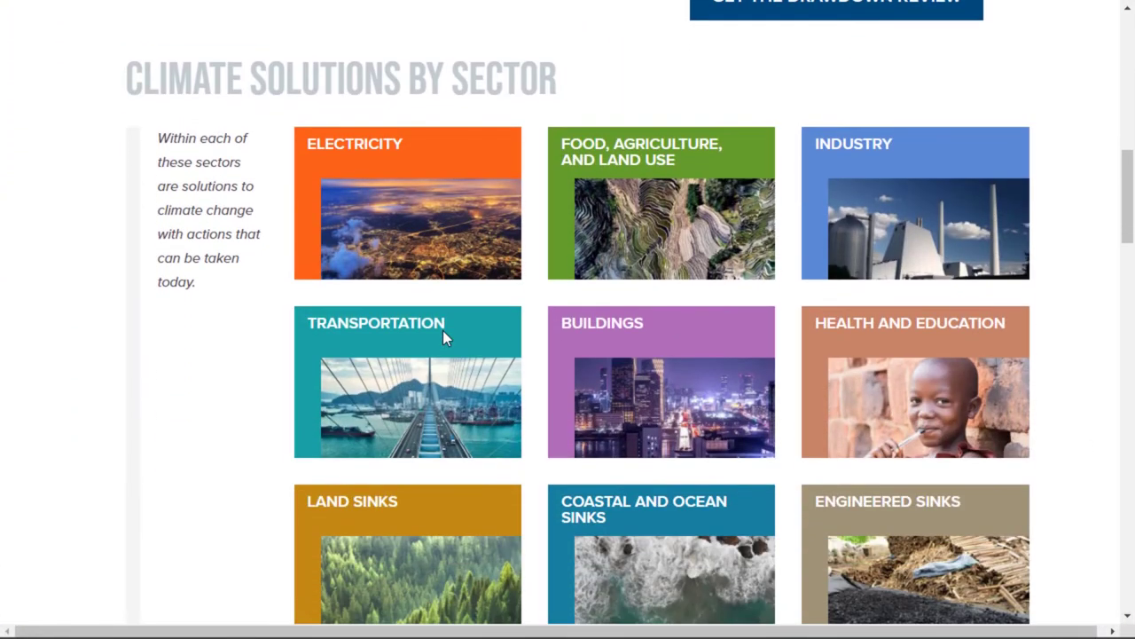
{"action": "scroll", "coordinate": [443, 332], "scroll_direction": "down", "scroll_amount": 4}
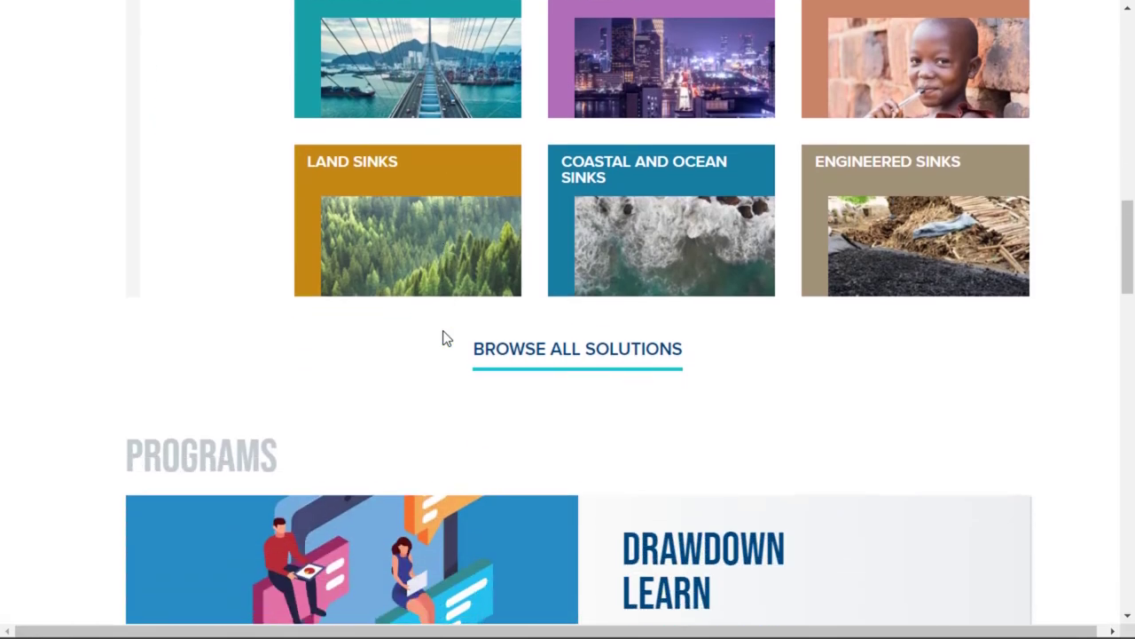
{"action": "scroll", "coordinate": [446, 338], "scroll_direction": "down", "scroll_amount": 1}
{"action": "scroll", "coordinate": [81, 263], "scroll_direction": "down", "scroll_amount": 1}
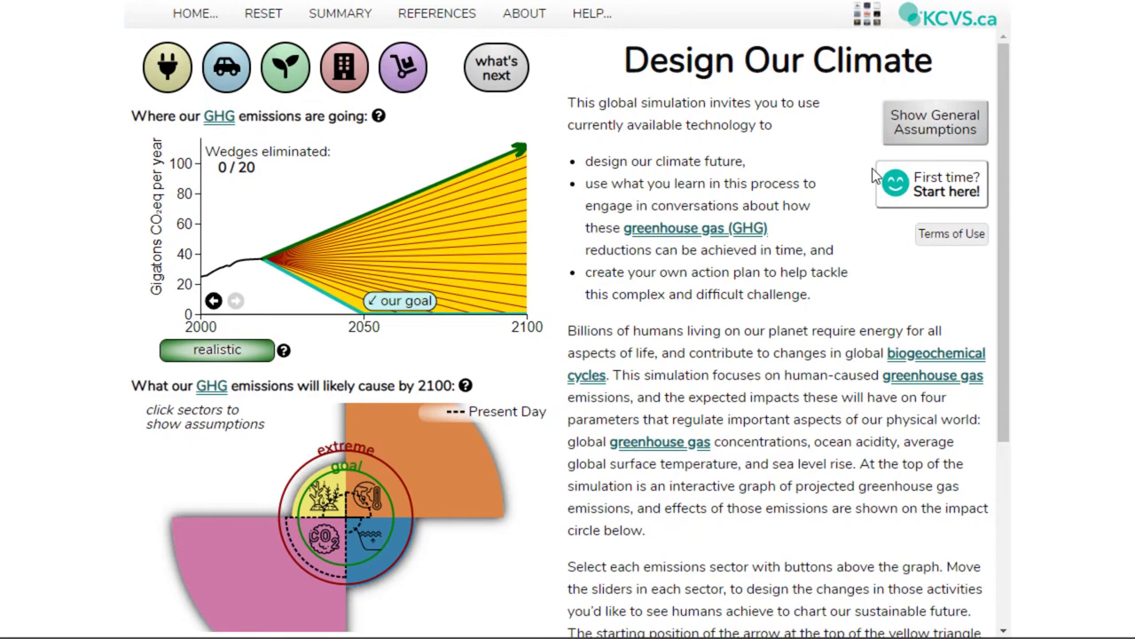
- Start the first-time tutorial, set Solar to 40%, and cut wind, nuclear and hydroelectric to 0%
{"action": "left_click", "coordinate": [928, 191]}
{"action": "left_click_drag", "start_coordinate": [687, 252], "coordinate": [789, 260]}
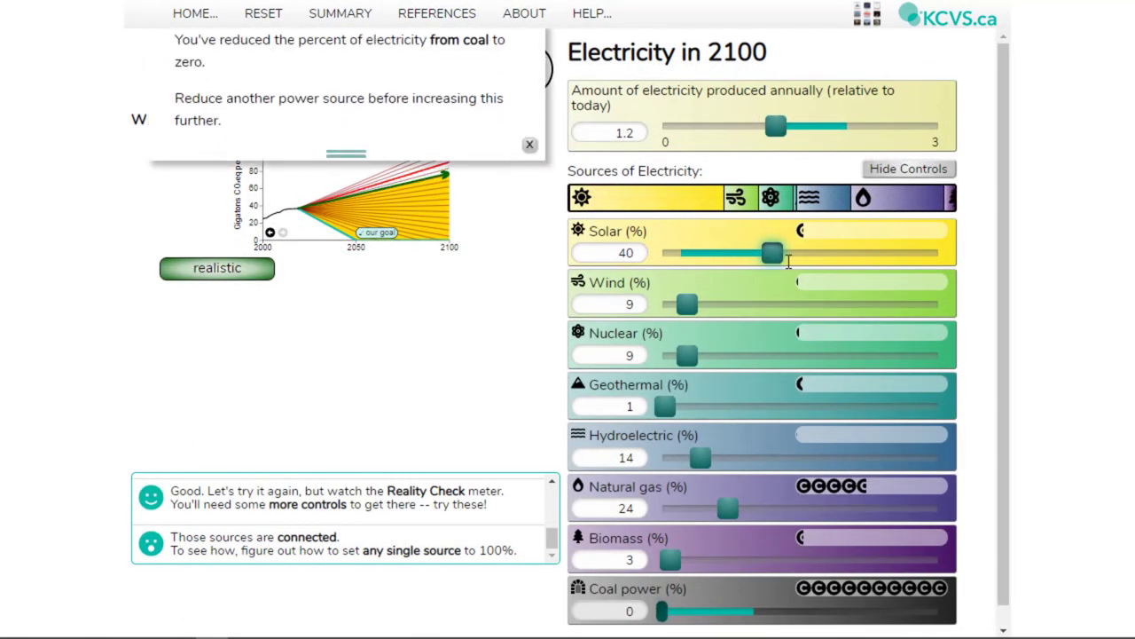
{"action": "left_click_drag", "start_coordinate": [687, 304], "coordinate": [662, 305]}
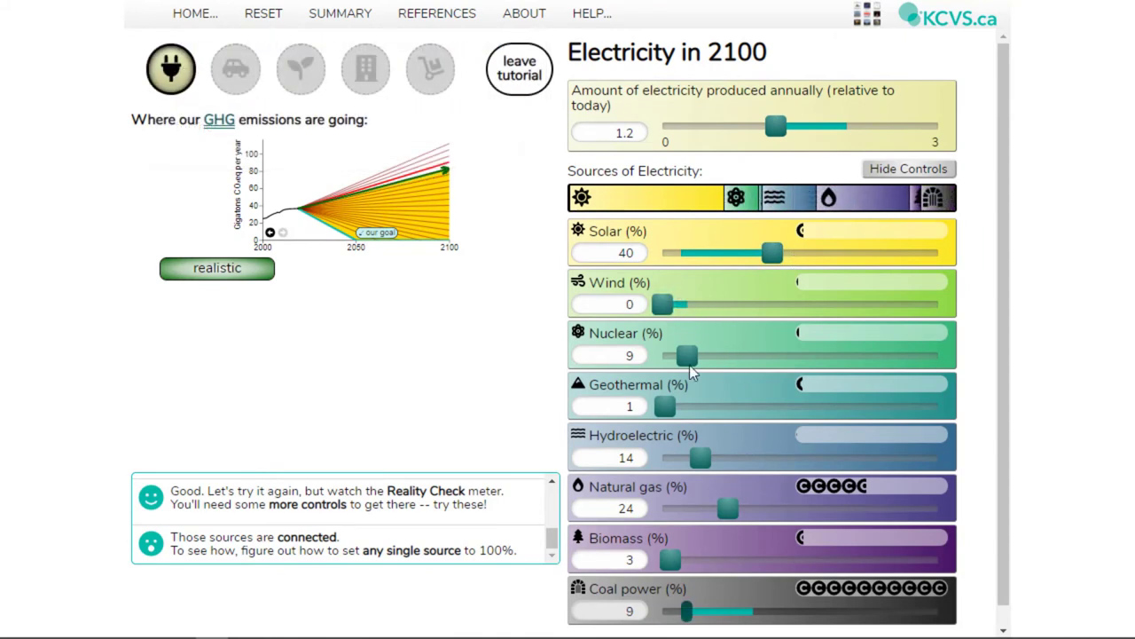
{"action": "left_click_drag", "start_coordinate": [684, 355], "coordinate": [662, 356]}
{"action": "left_click_drag", "start_coordinate": [692, 443], "coordinate": [656, 456]}
{"action": "left_click_drag", "start_coordinate": [661, 407], "coordinate": [659, 407]}
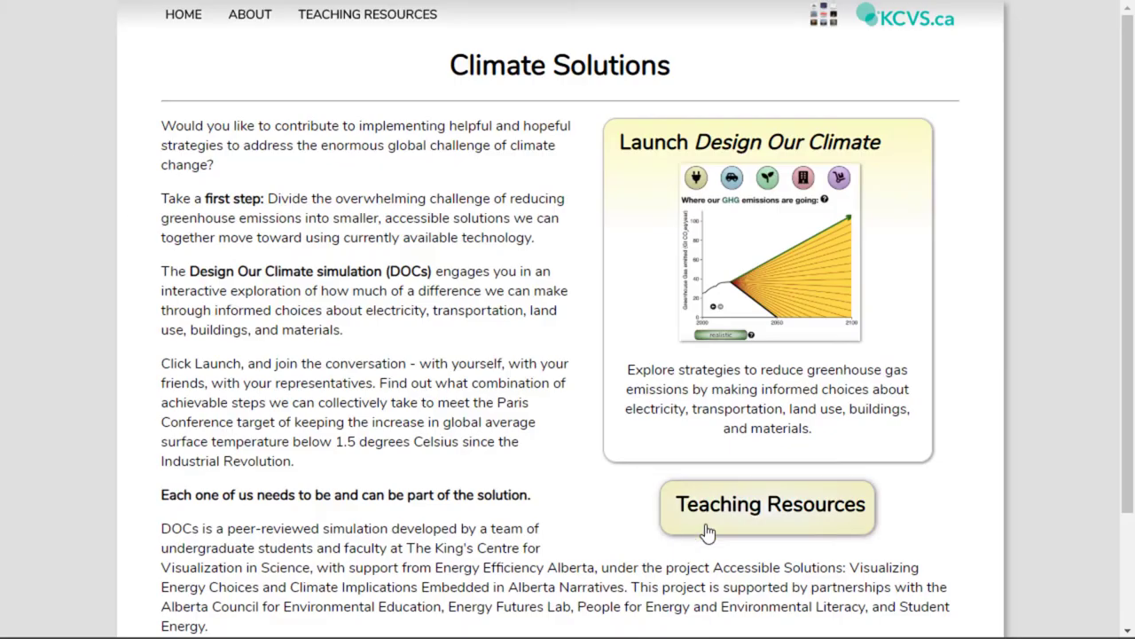
- Open the Teaching Resources Google Doc and read down to its page-2 Sign Up section
{"action": "left_click", "coordinate": [707, 532]}
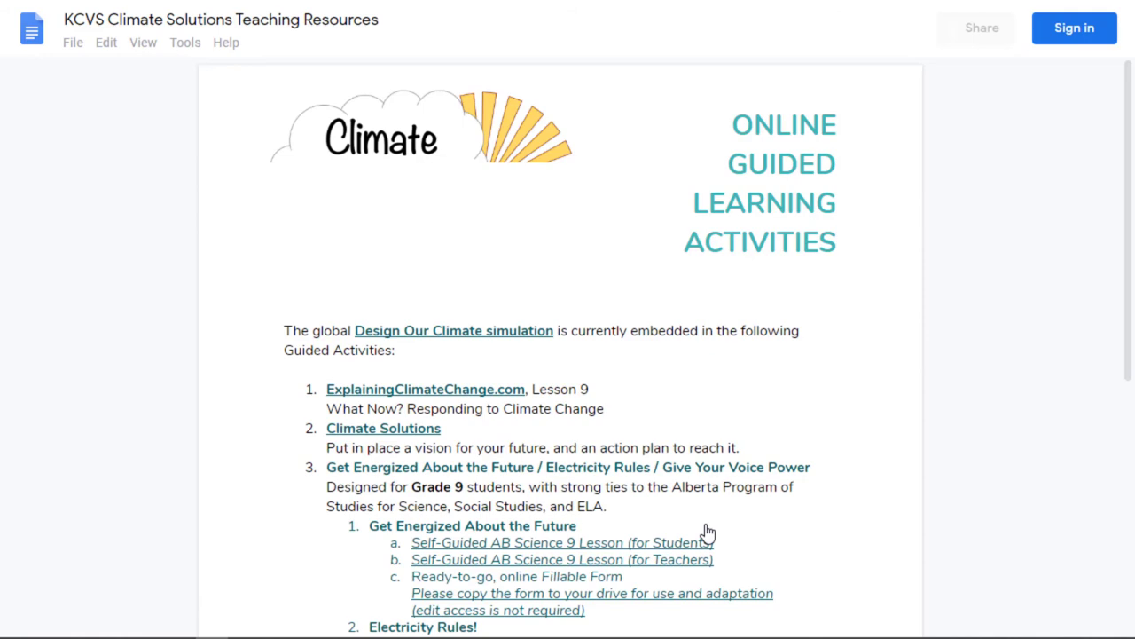
{"action": "scroll", "coordinate": [707, 533], "scroll_direction": "down", "scroll_amount": 5}
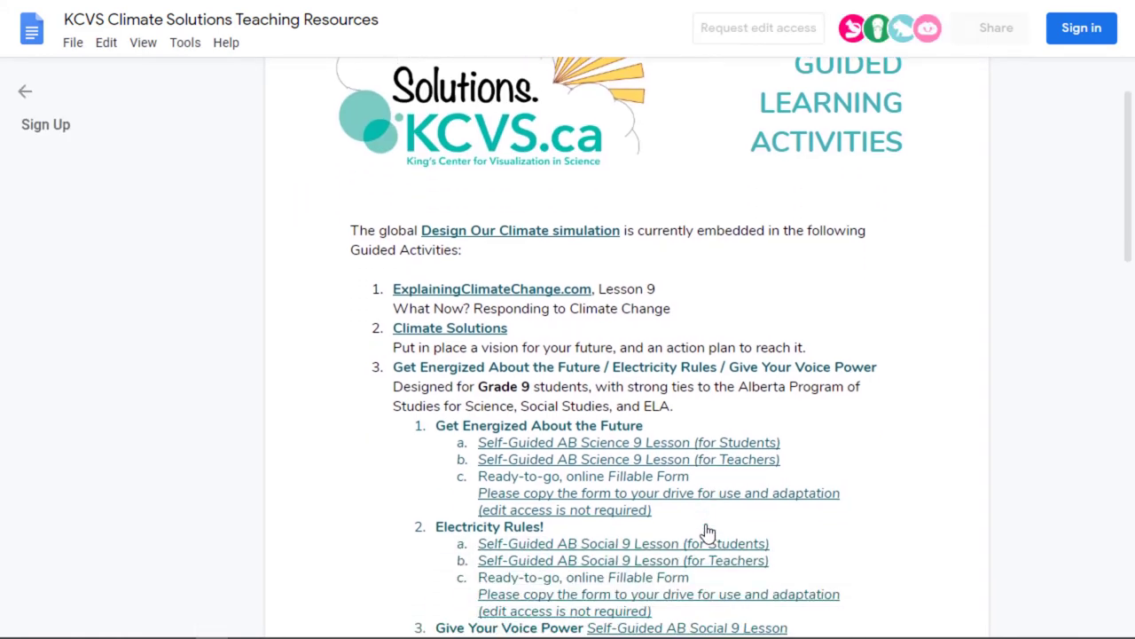
{"action": "scroll", "coordinate": [706, 530], "scroll_direction": "down", "scroll_amount": 8}
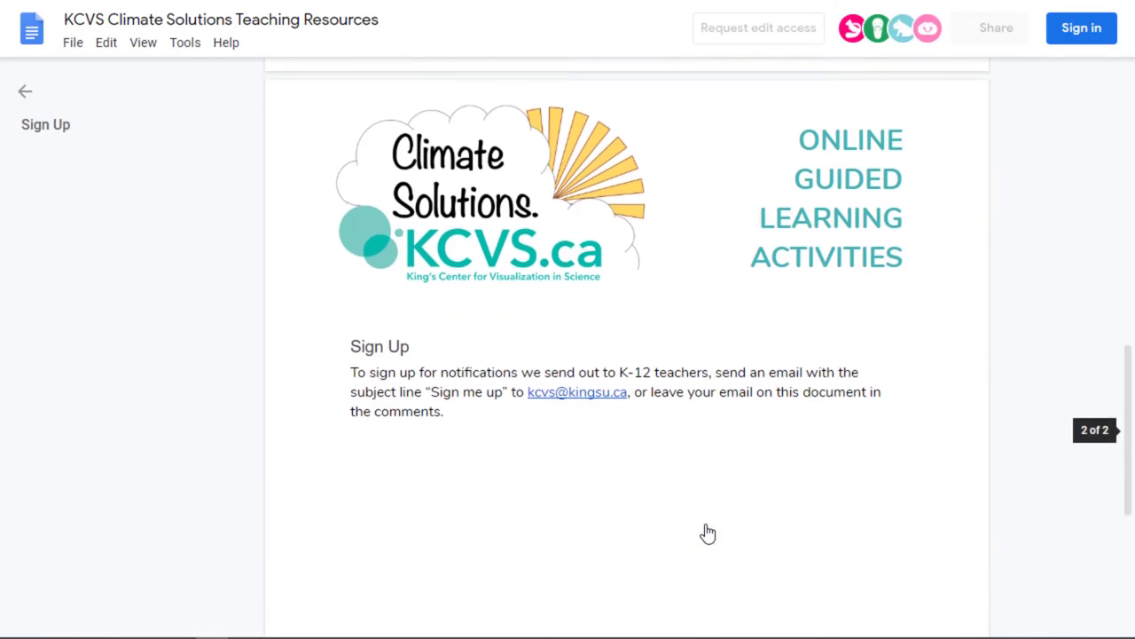